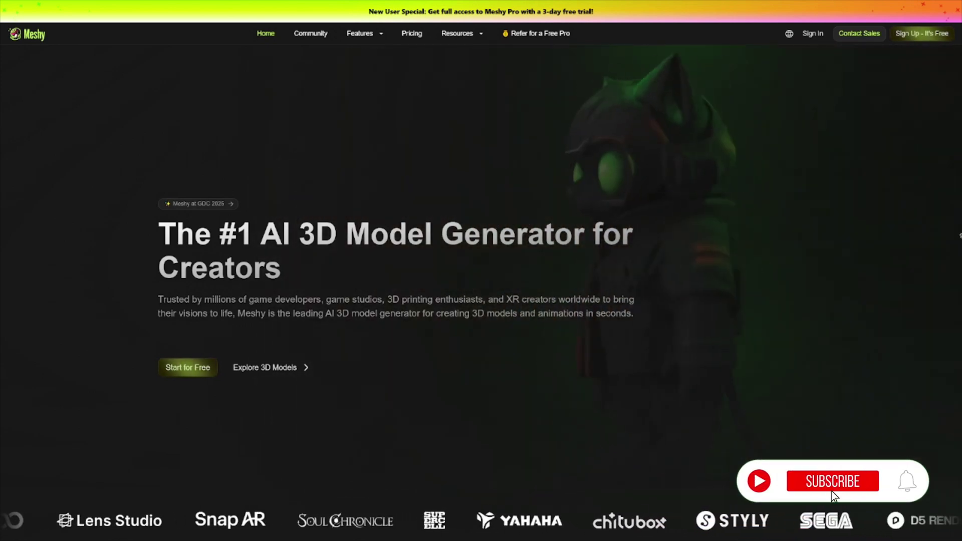
scroll(480, 271, "down", 1)
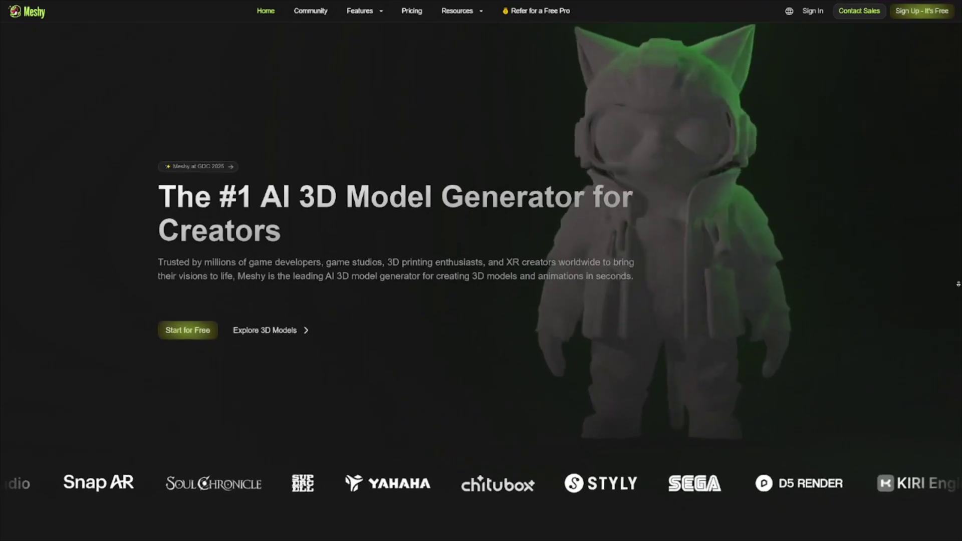
scroll(481, 271, "down", 1)
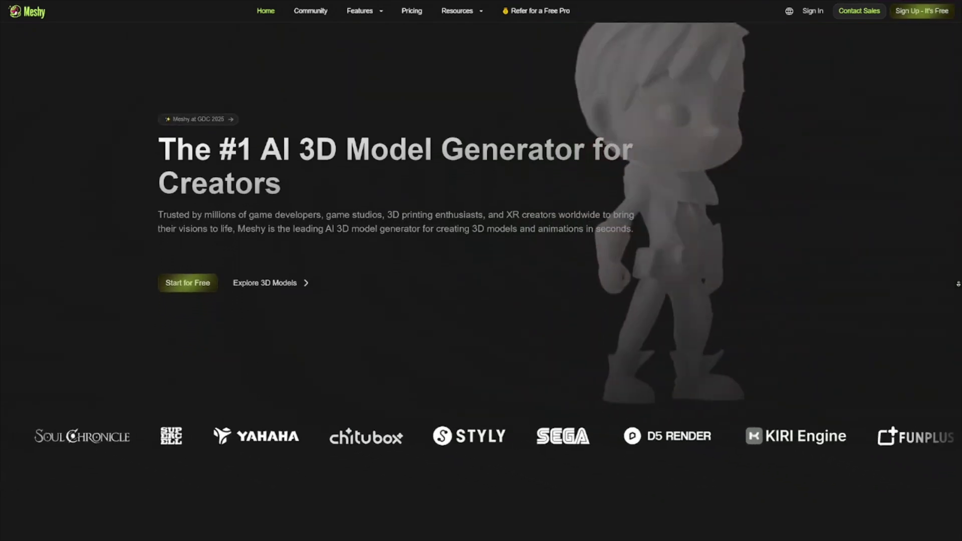
scroll(958, 284, "down", 1)
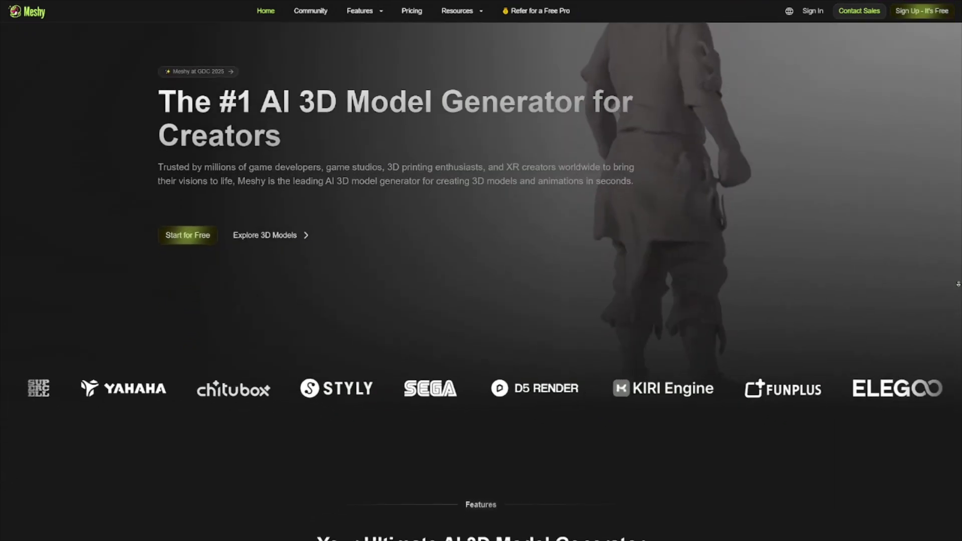
scroll(958, 284, "down", 1)
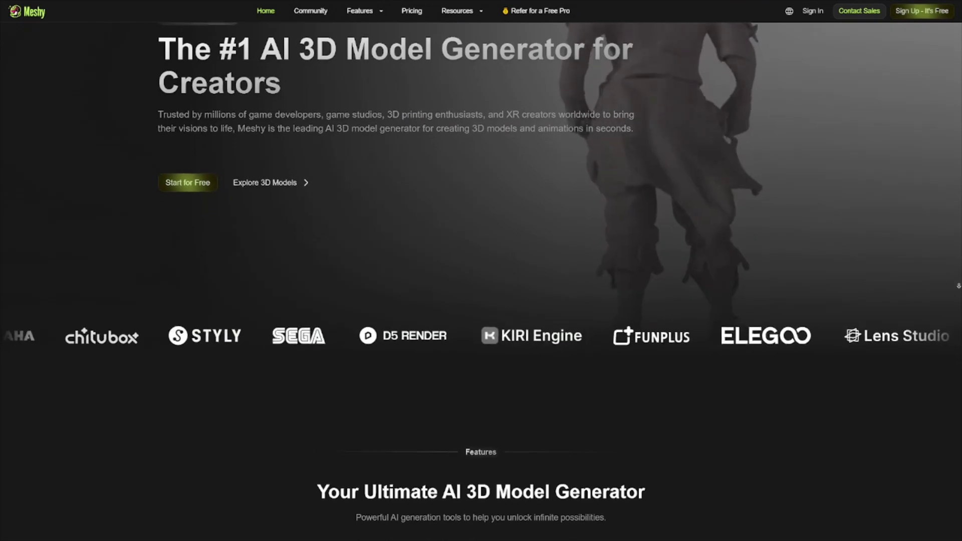
scroll(957, 291, "down", 2)
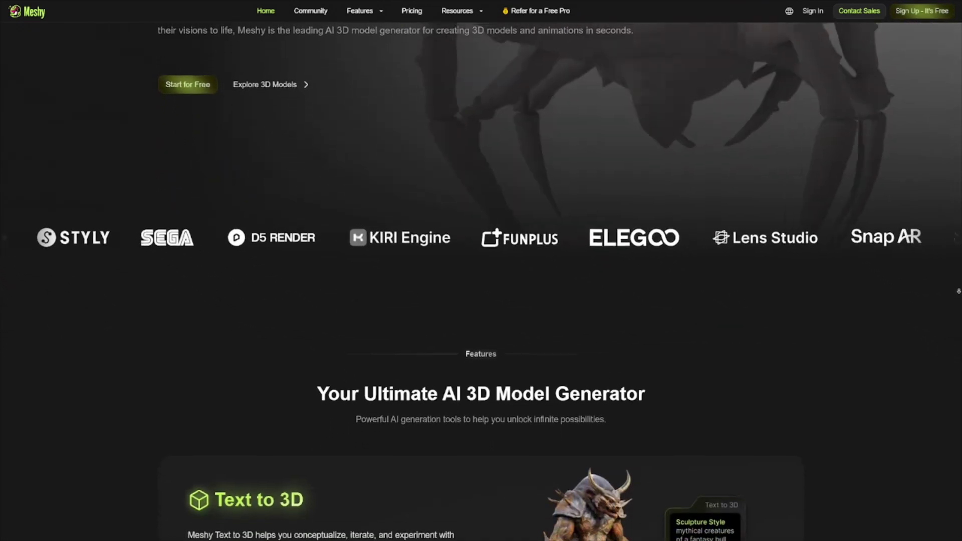
scroll(958, 291, "down", 2)
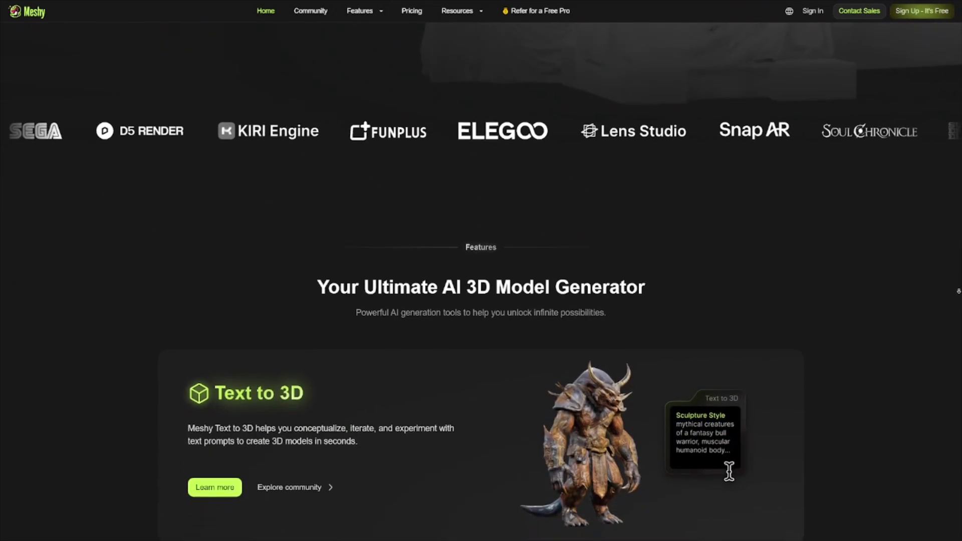
scroll(957, 291, "down", 2)
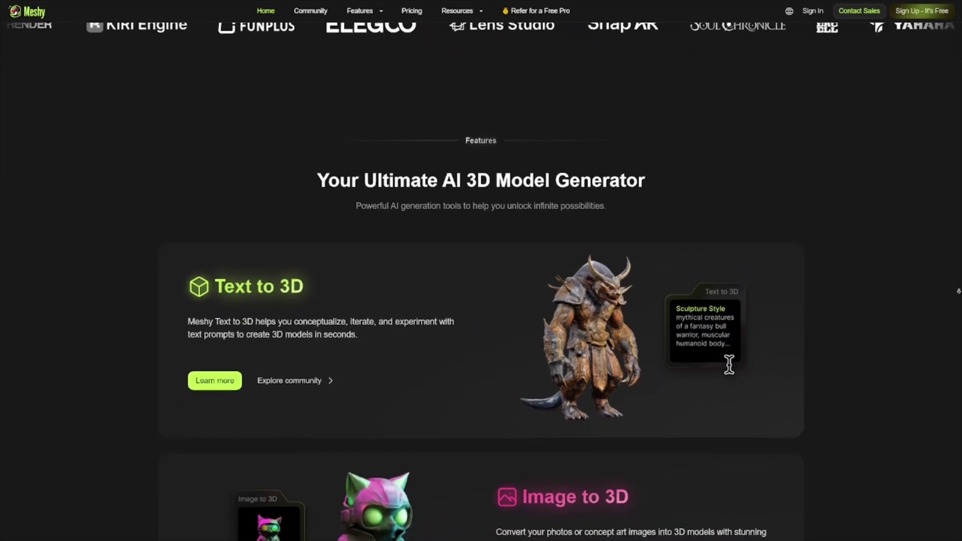
scroll(957, 290, "down", 1)
scroll(958, 290, "down", 1)
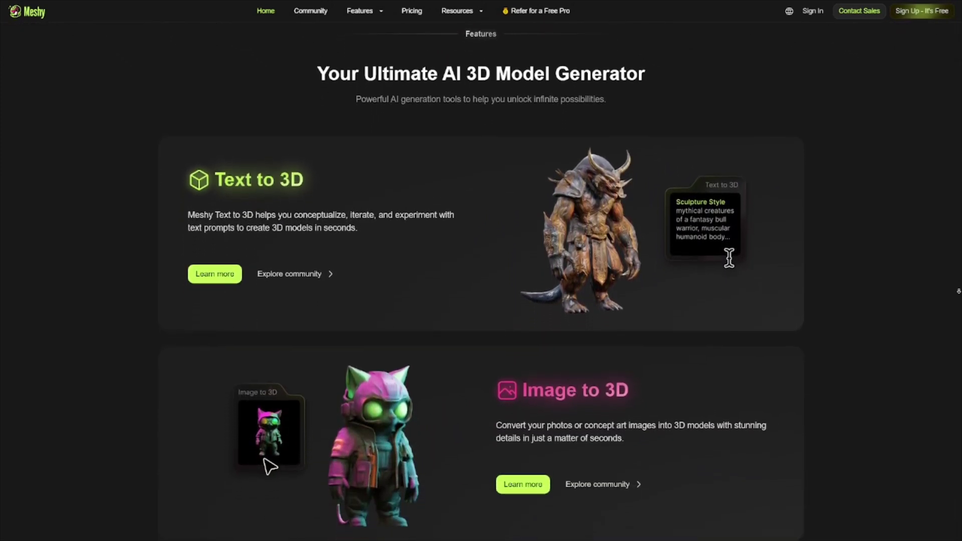
scroll(958, 291, "down", 1)
scroll(958, 290, "down", 1)
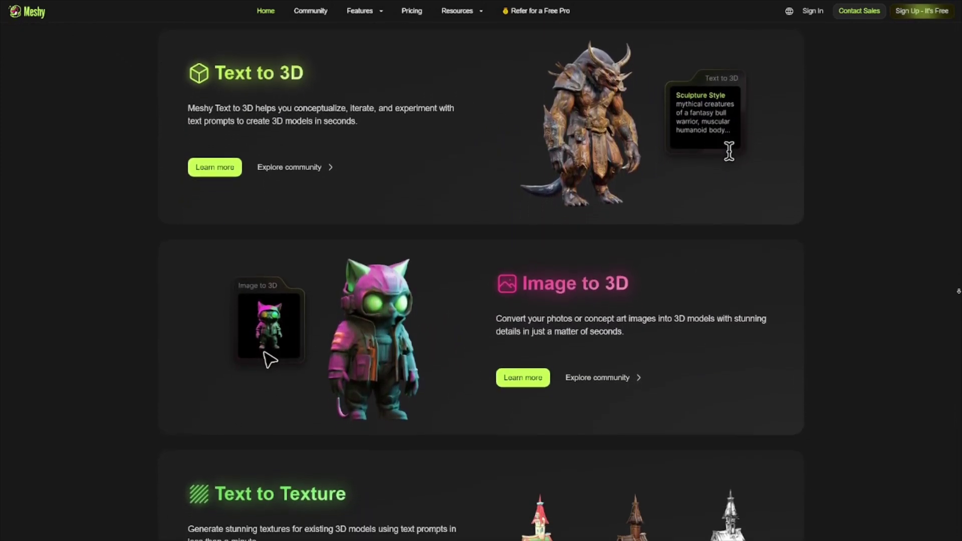
scroll(958, 290, "down", 1)
scroll(959, 291, "down", 1)
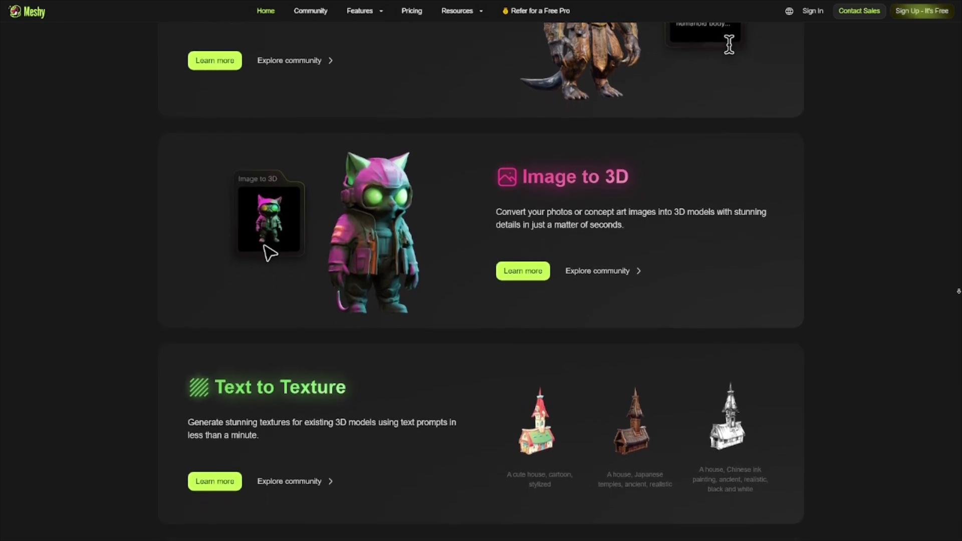
scroll(958, 290, "down", 1)
scroll(958, 290, "down", 1)
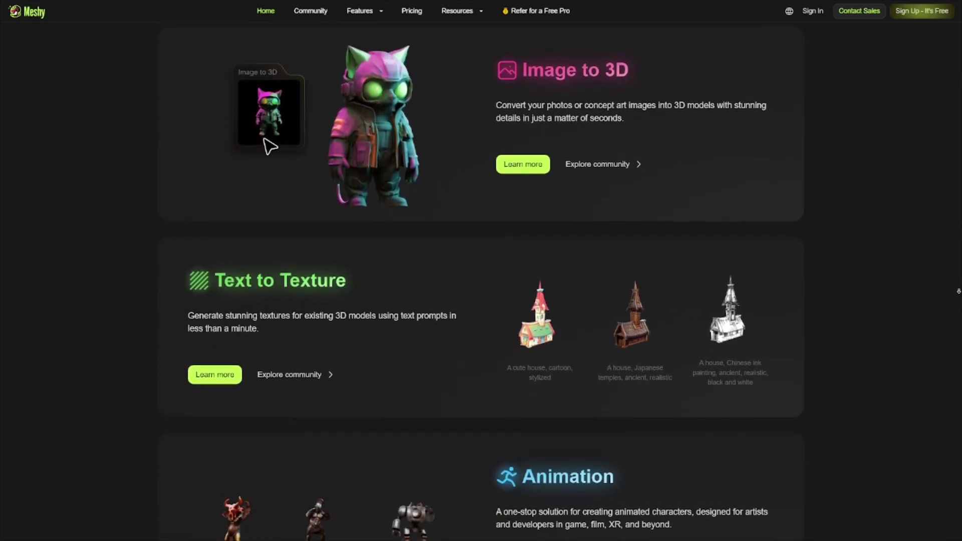
scroll(959, 290, "down", 1)
scroll(959, 290, "down", 1)
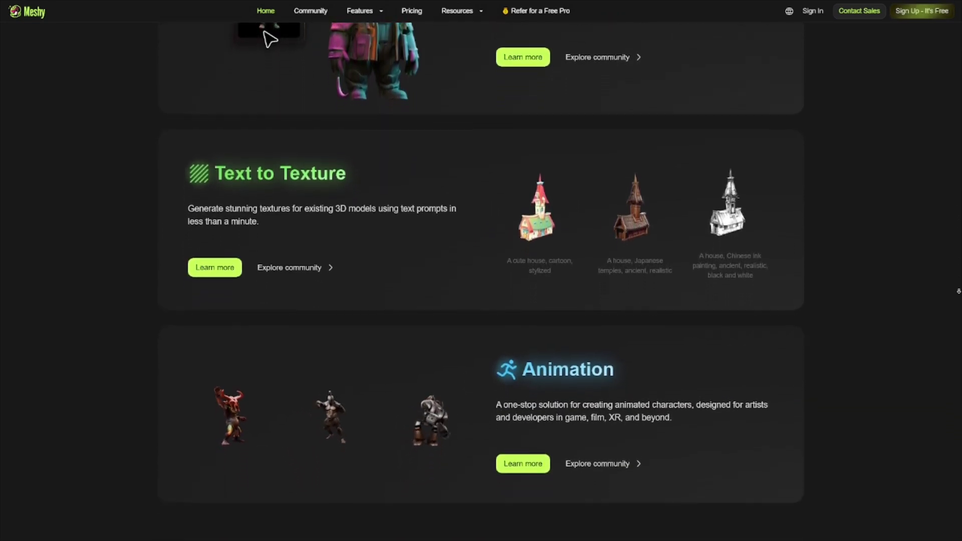
scroll(958, 290, "down", 1)
scroll(958, 290, "down", 1)
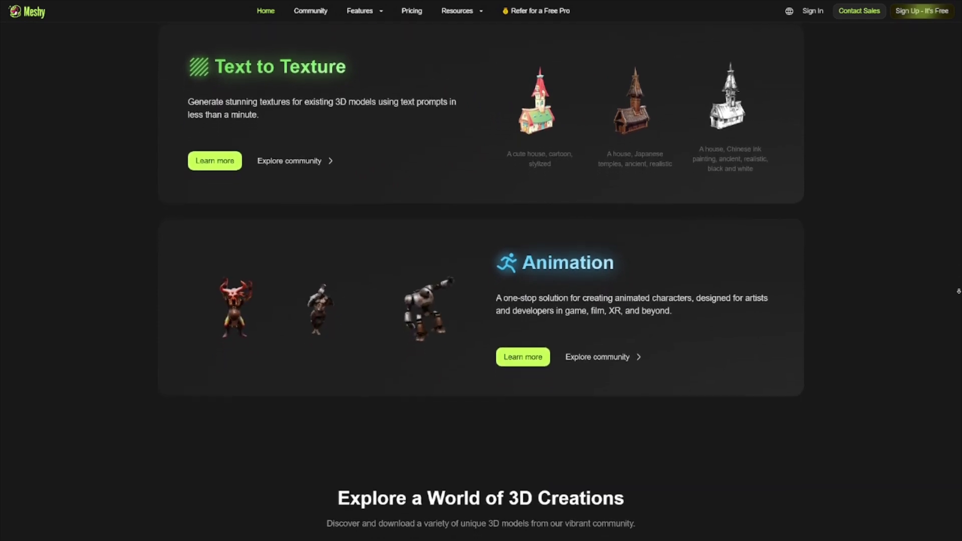
scroll(958, 290, "down", 1)
scroll(958, 290, "down", 1)
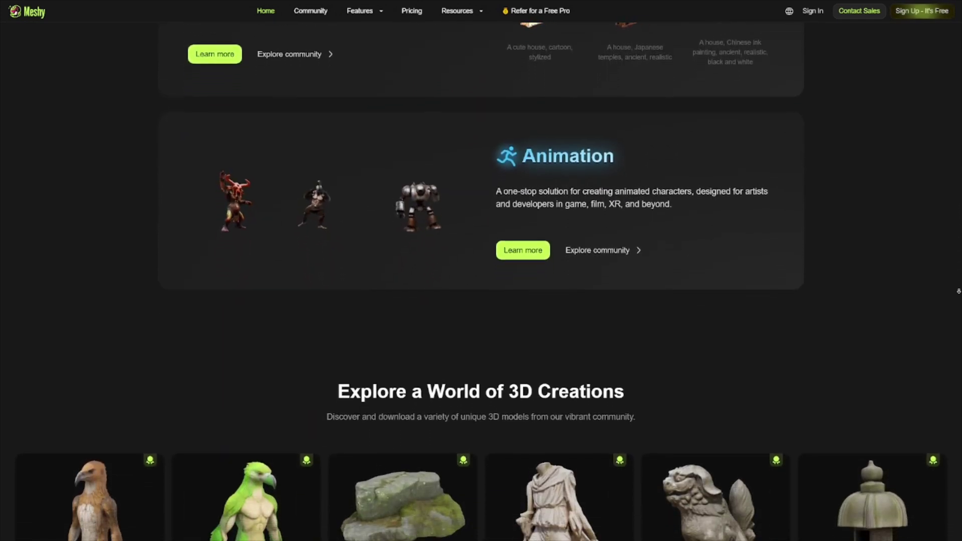
scroll(958, 290, "down", 1)
scroll(958, 290, "down", 1)
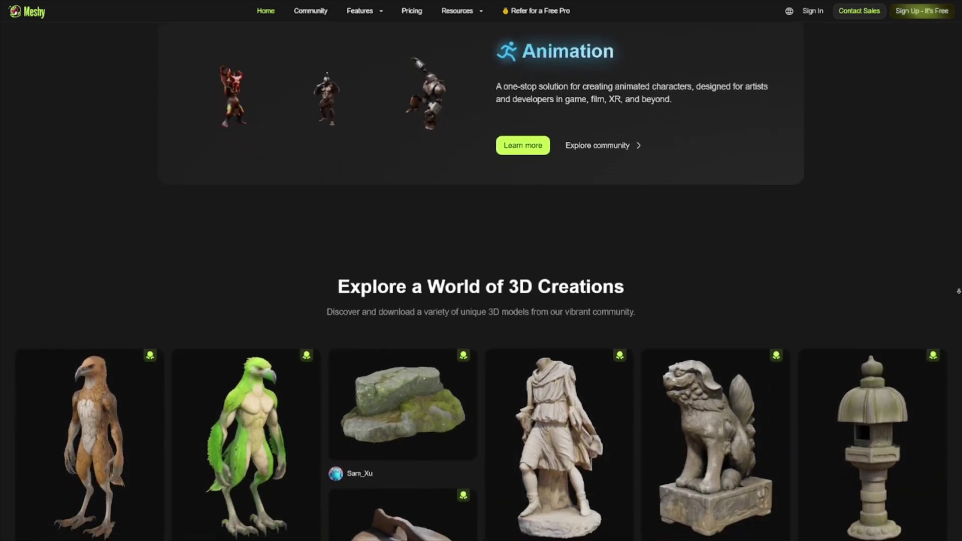
scroll(958, 290, "down", 1)
scroll(958, 290, "down", 1)
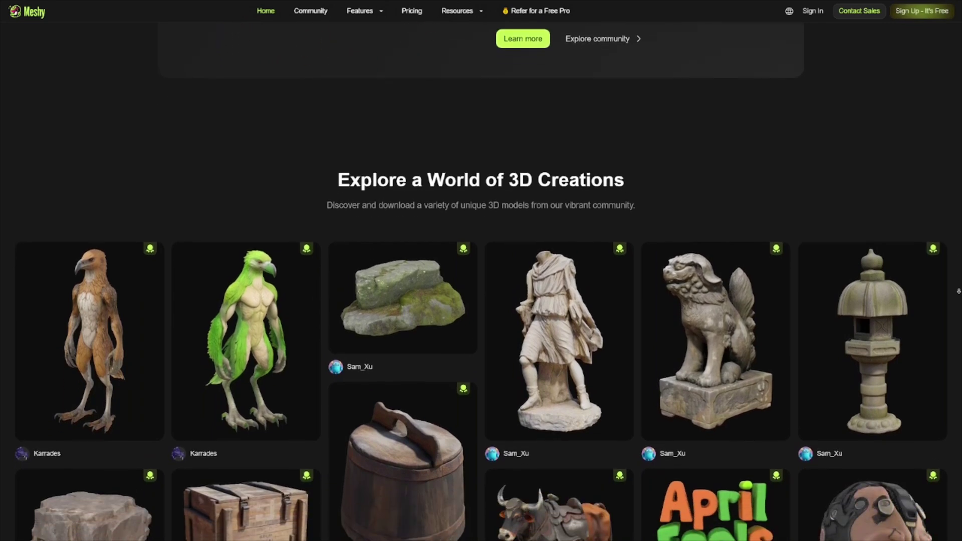
scroll(958, 290, "down", 1)
scroll(957, 290, "down", 1)
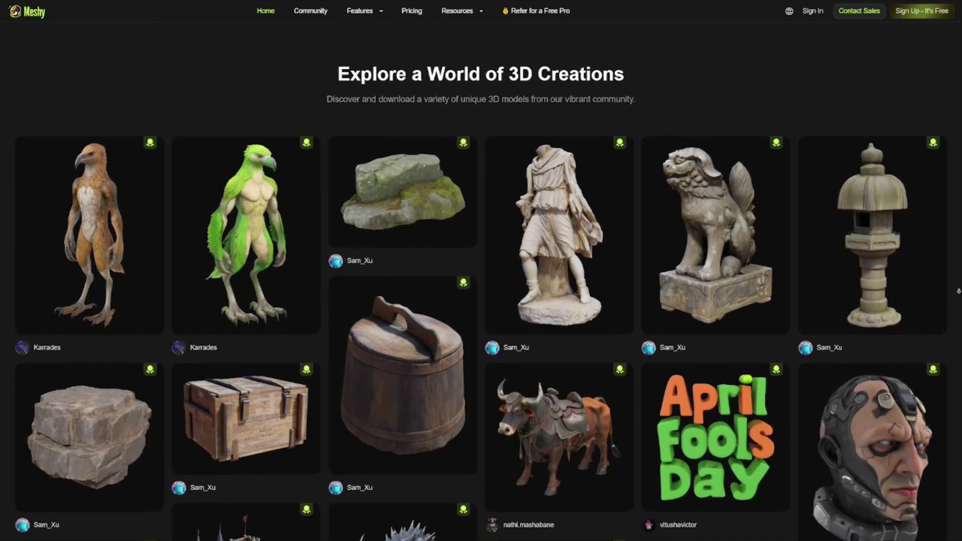
scroll(958, 290, "down", 1)
scroll(958, 290, "down", 1)
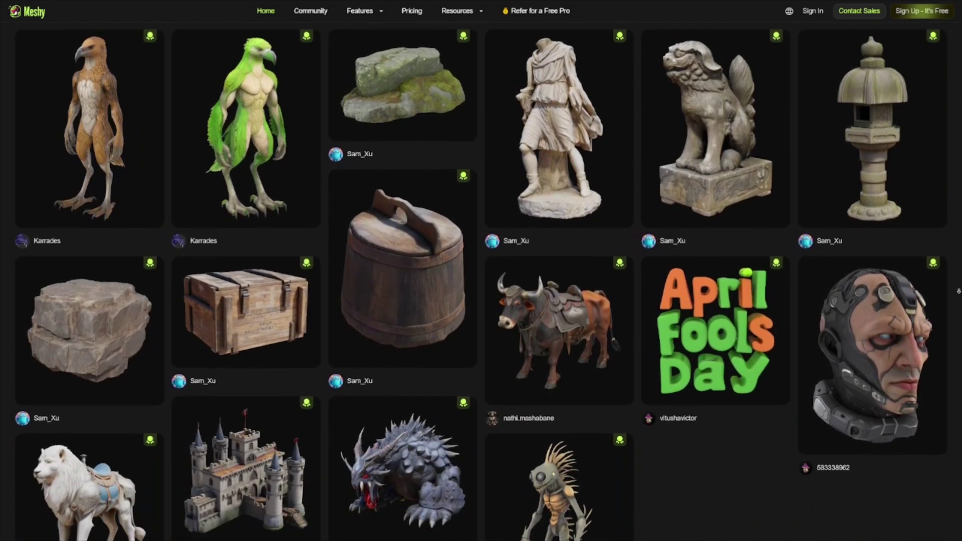
scroll(958, 290, "down", 1)
scroll(958, 290, "down", 1)
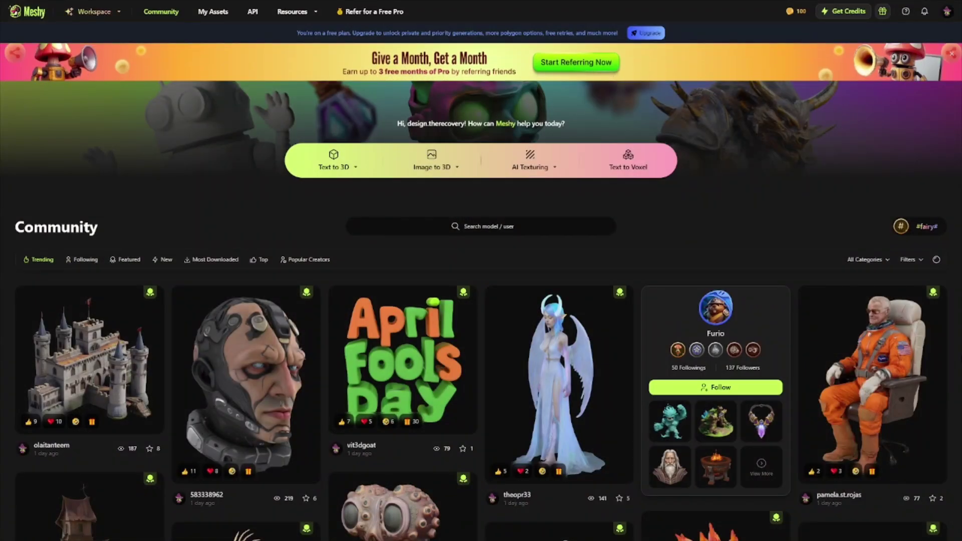
scroll(481, 291, "down", 2)
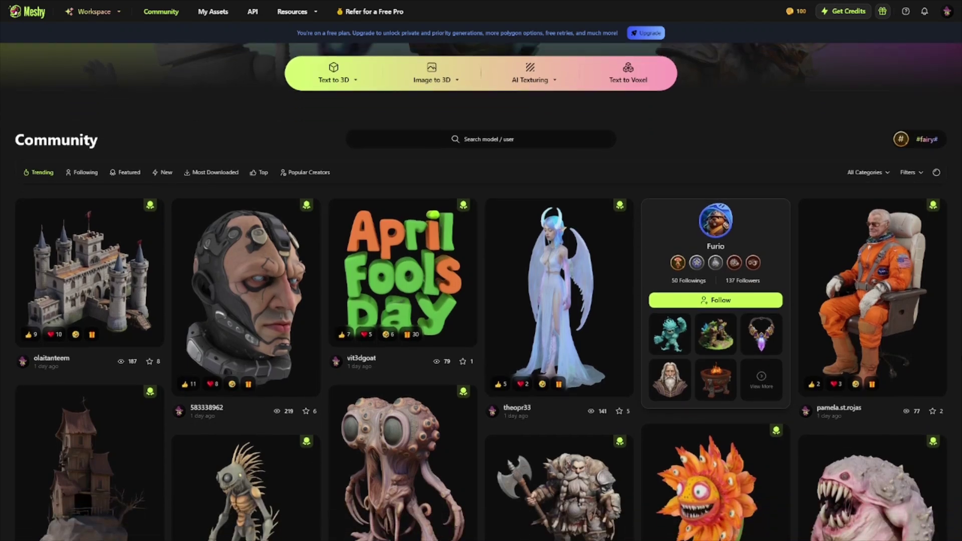
scroll(481, 292, "up", 2)
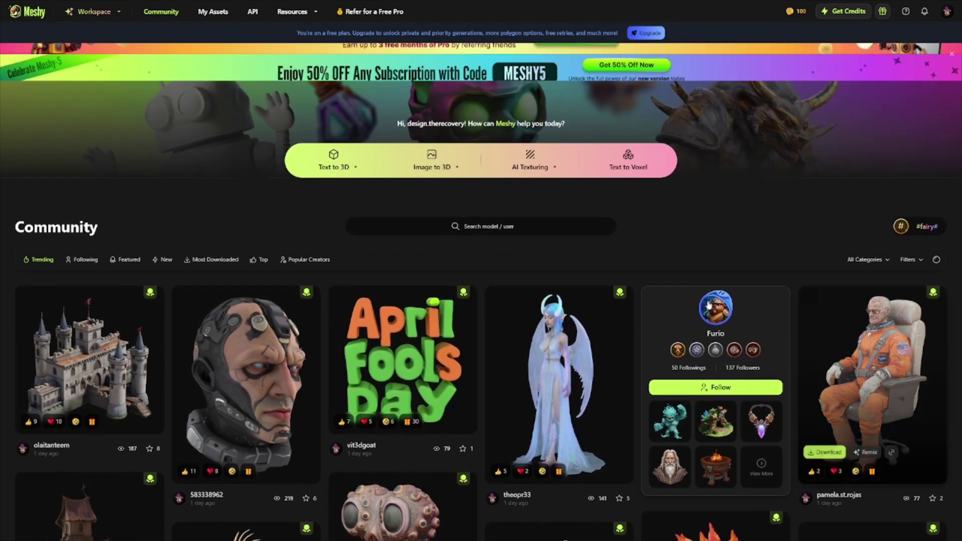
- Open the Workspace dropdown in the top bar to reach Text to 3D
left_click(97, 12)
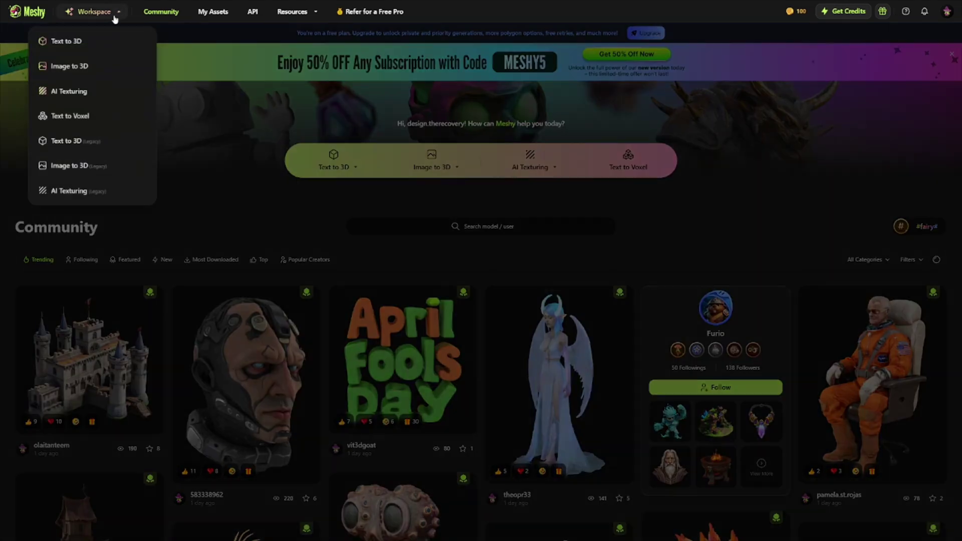
- Enter the humanoid eagle description as the Text to 3D prompt and select the dash after 'talons'
left_click(106, 49)
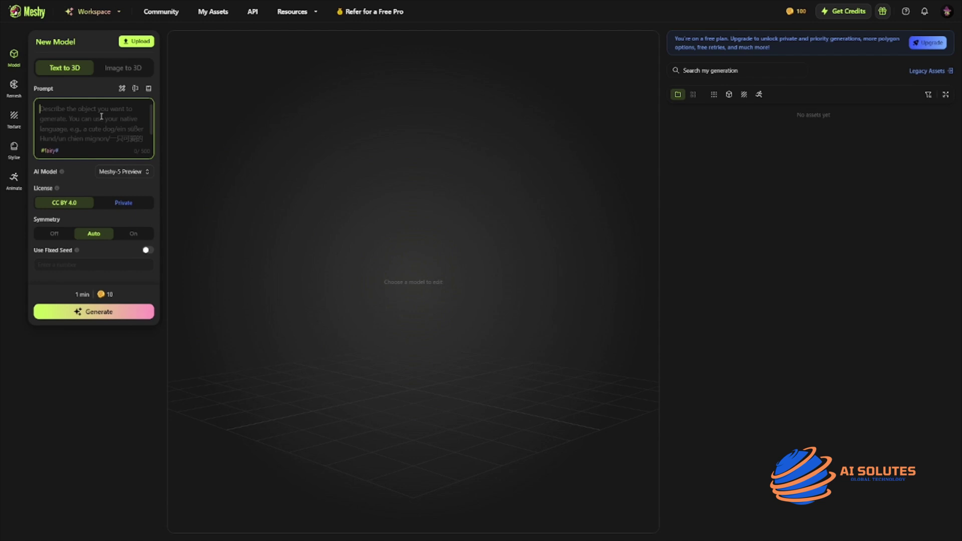
key("ctrl+v")
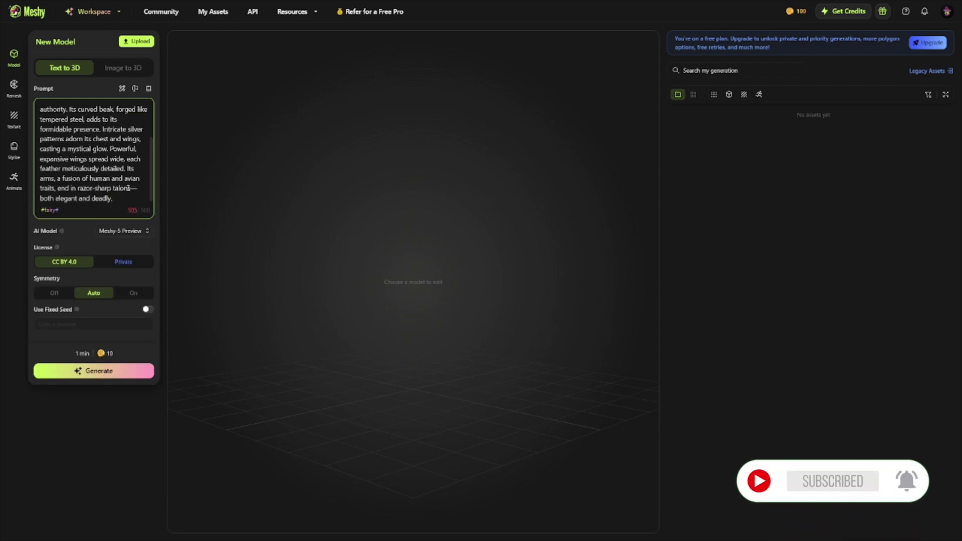
left_click_drag(128, 188, 143, 188)
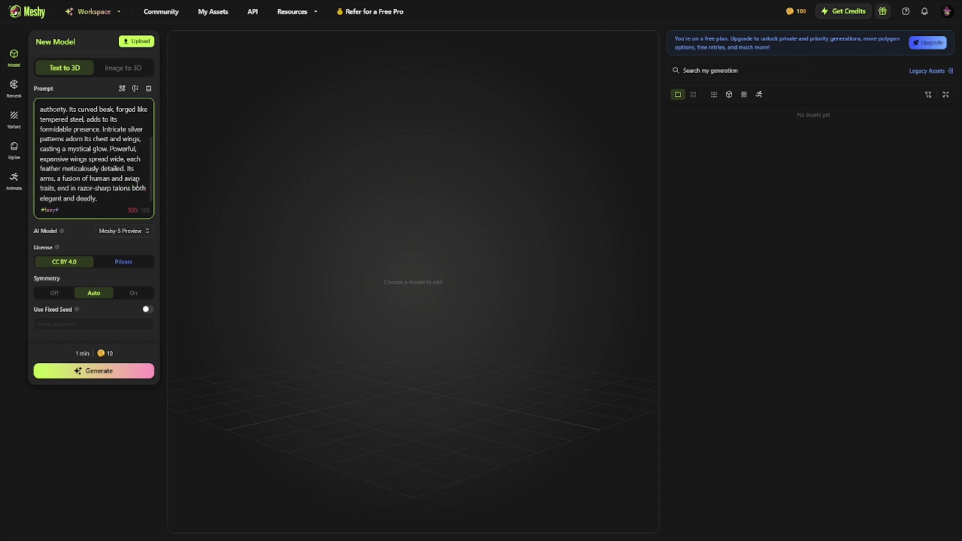
scroll(130, 180, "up", 3)
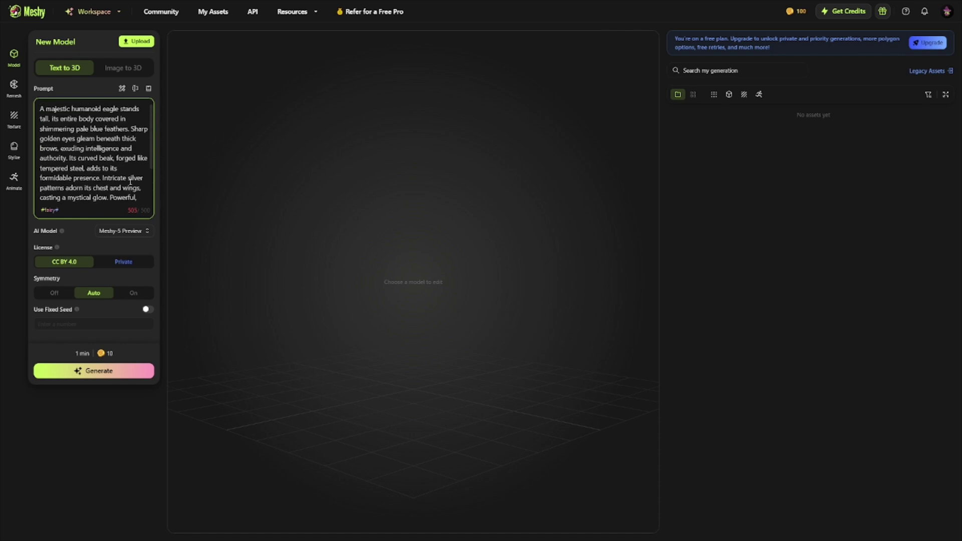
scroll(130, 181, "down", 3)
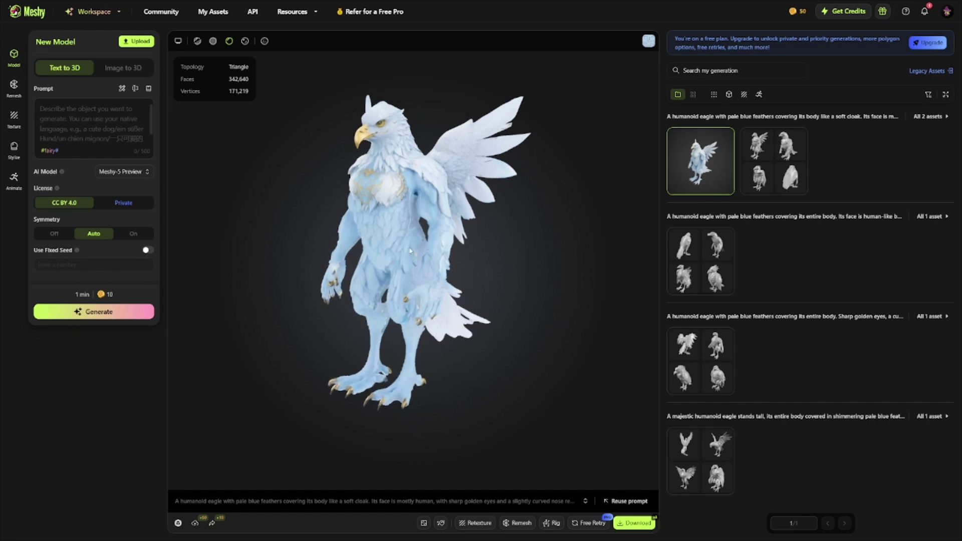
mouse_move(410, 251)
left_mouse_down()
mouse_move(600, 236)
mouse_move(503, 232)
left_mouse_up()
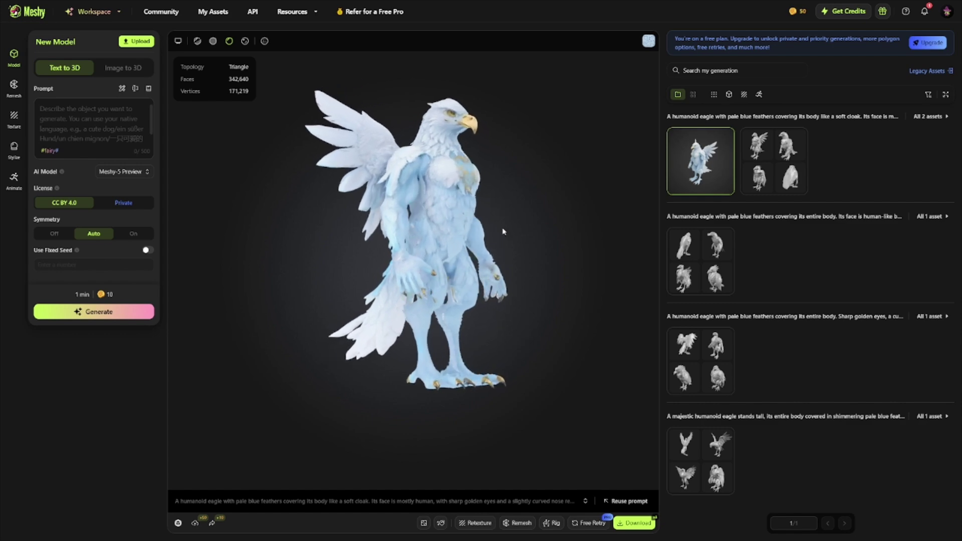
mouse_move(502, 232)
left_mouse_down()
mouse_move(432, 266)
mouse_move(229, 237)
mouse_move(311, 264)
mouse_move(385, 254)
left_mouse_up()
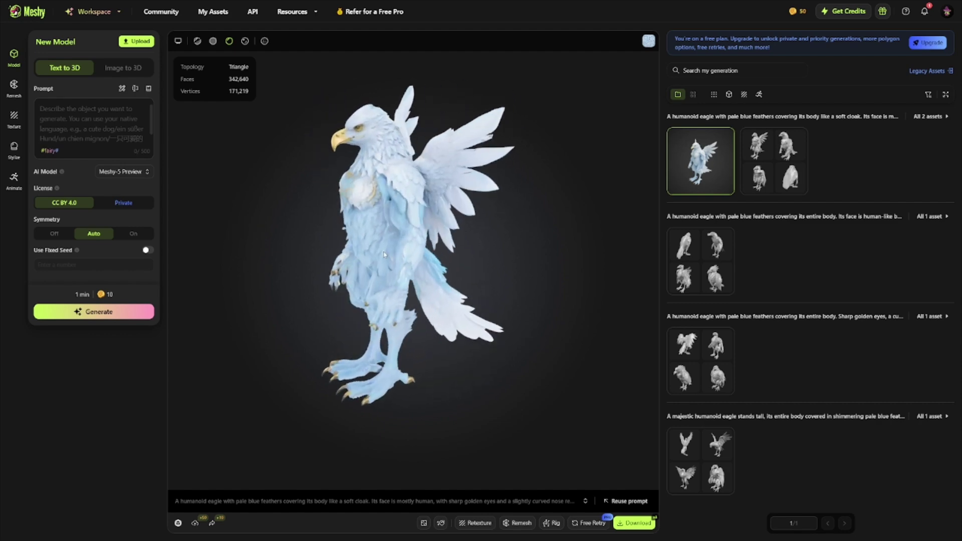
- Start rigging the eagle from the Animate library as a Humanoid character
left_click(14, 180)
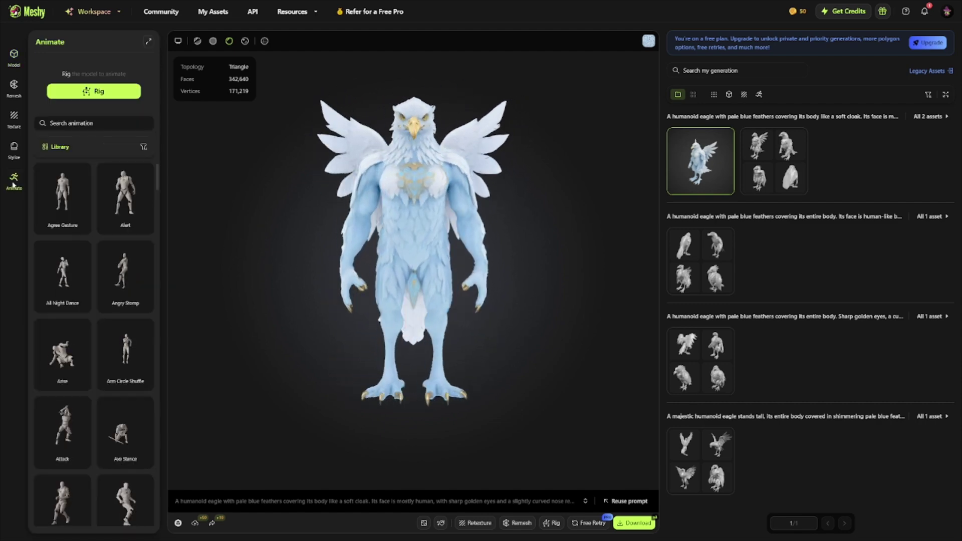
left_click(112, 94)
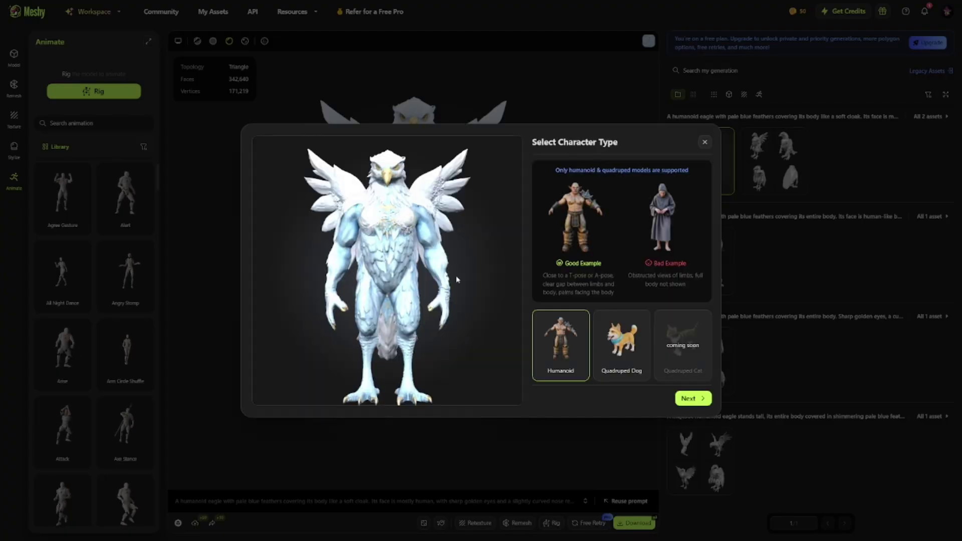
left_click(694, 399)
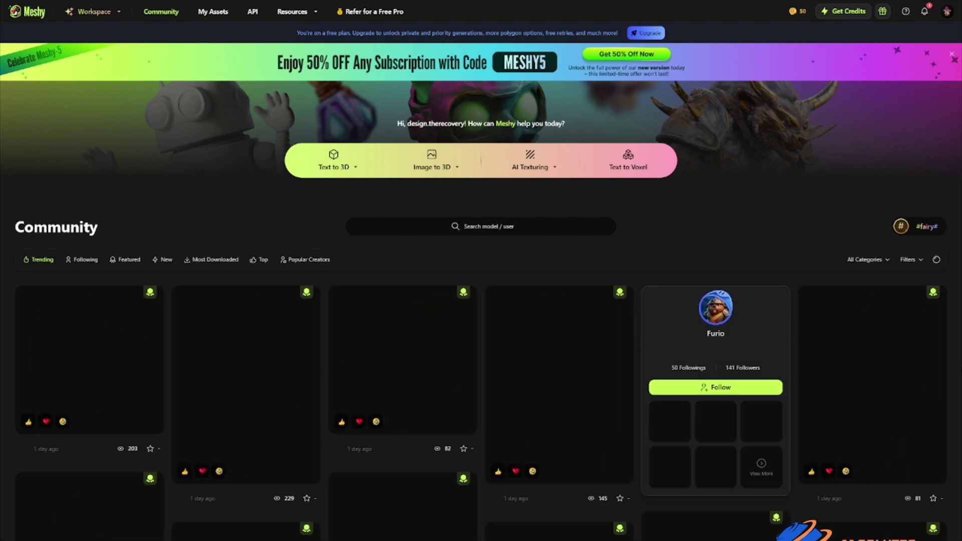
scroll(480, 301, "down", 3)
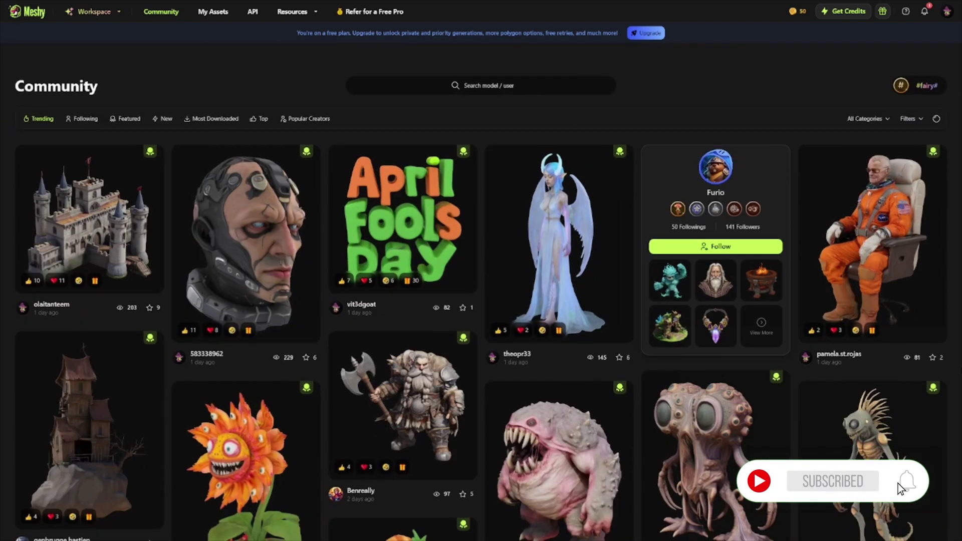
scroll(481, 323, "down", 3)
scroll(481, 323, "down", 2)
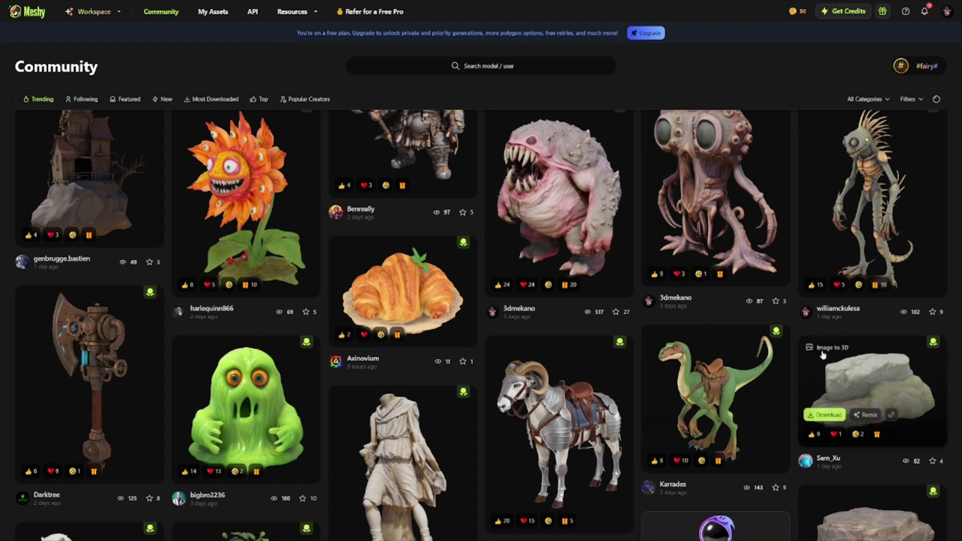
- Open Axinovium's 'Paris, a croissant' card from the Community grid
left_click(452, 294)
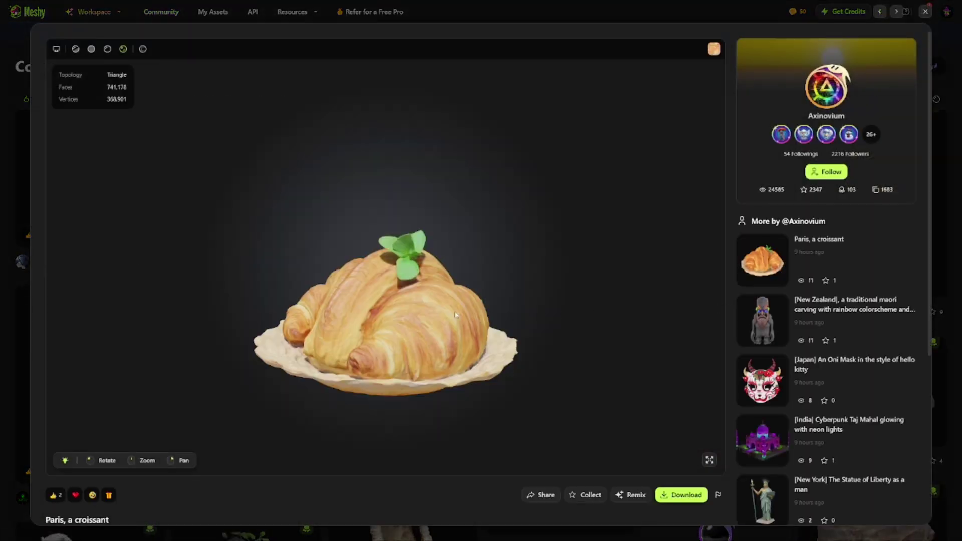
- Orbit the croissant, then switch to Axinovium's Oni Mask and turn it to a frontal view
mouse_move(455, 315)
left_mouse_down()
mouse_move(310, 315)
mouse_move(593, 348)
mouse_move(631, 341)
left_mouse_up()
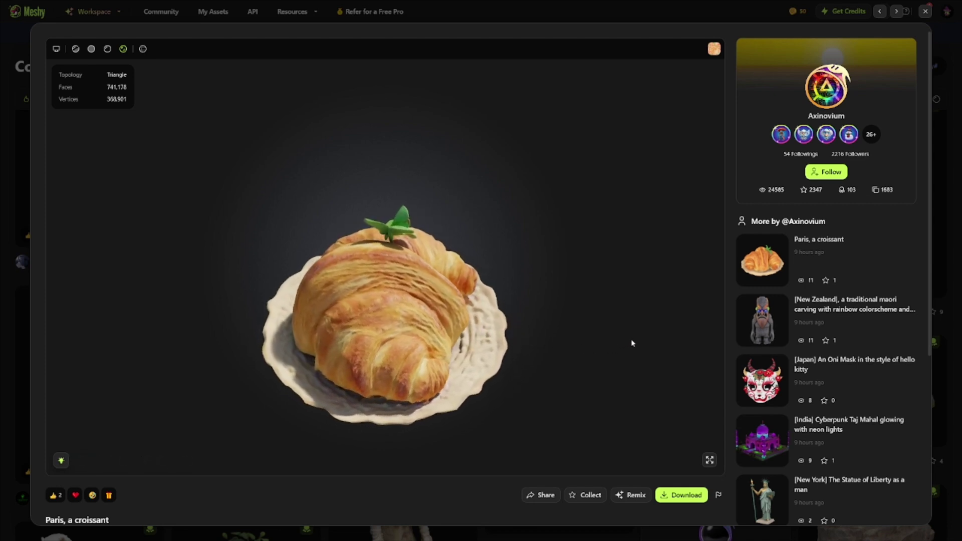
scroll(842, 365, "down", 1)
scroll(852, 366, "down", 1)
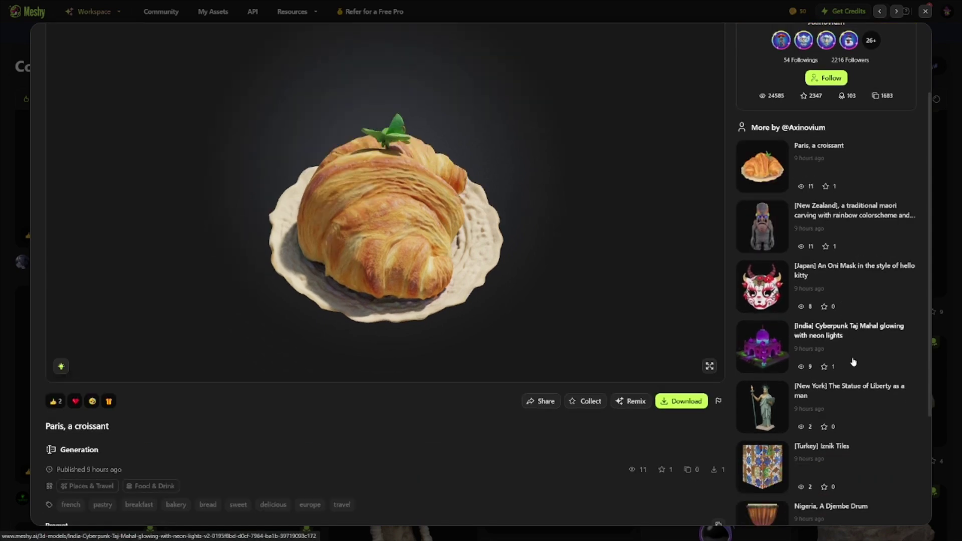
scroll(888, 361, "down", 1)
scroll(878, 372, "down", 2)
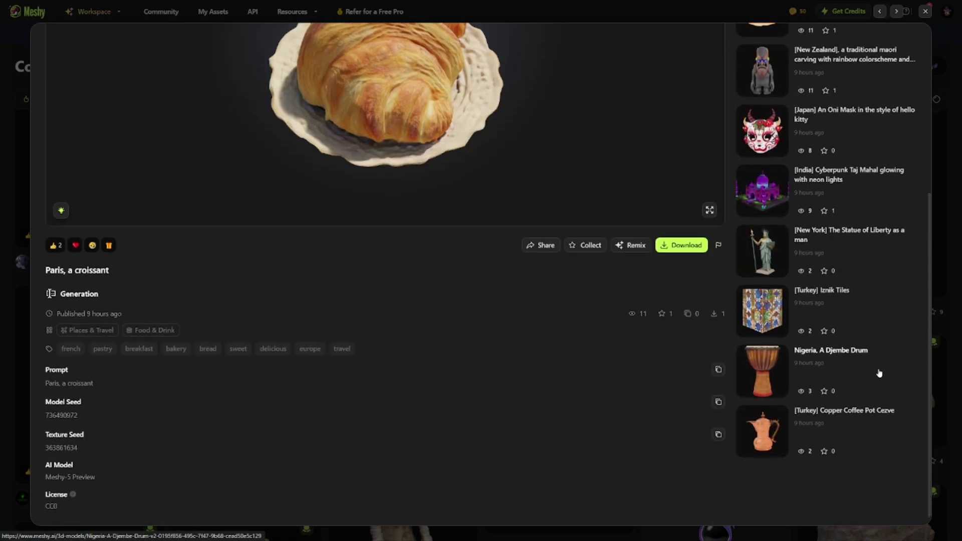
scroll(508, 333, "up", 1)
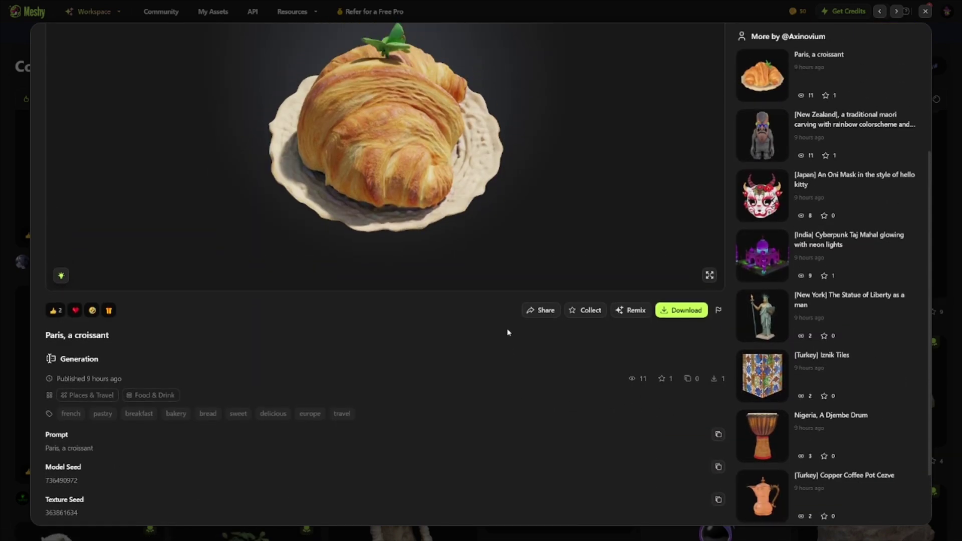
scroll(508, 333, "up", 1)
scroll(508, 333, "up", 1)
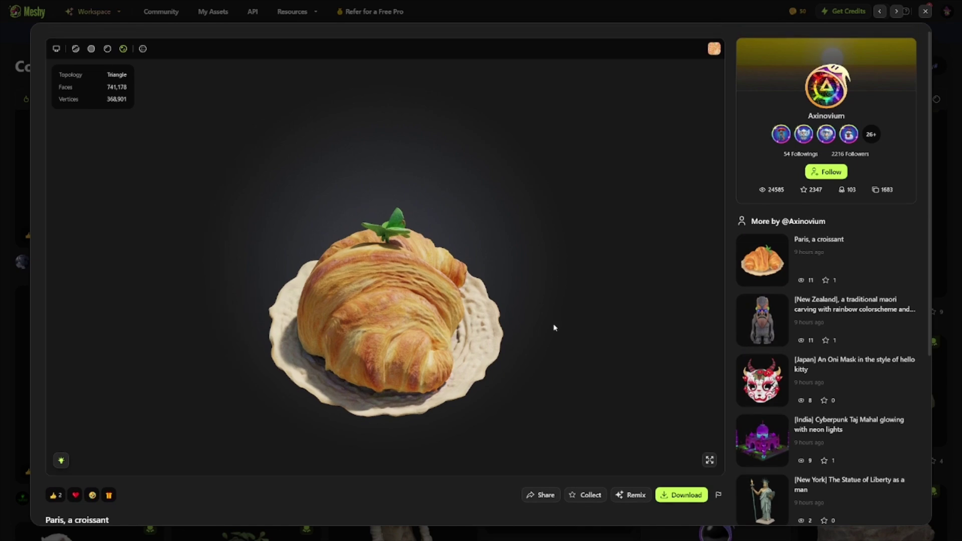
left_click(761, 379)
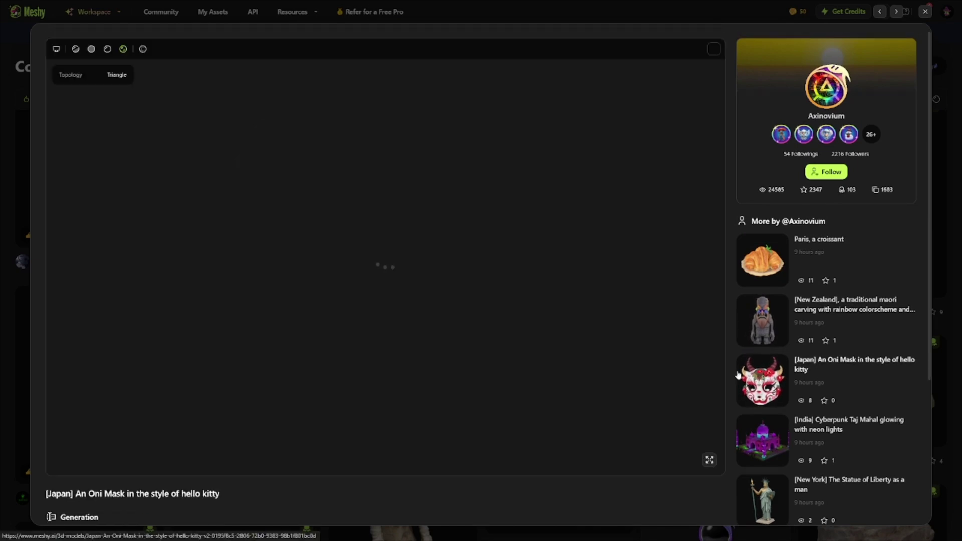
left_click_drag(418, 324, 490, 295)
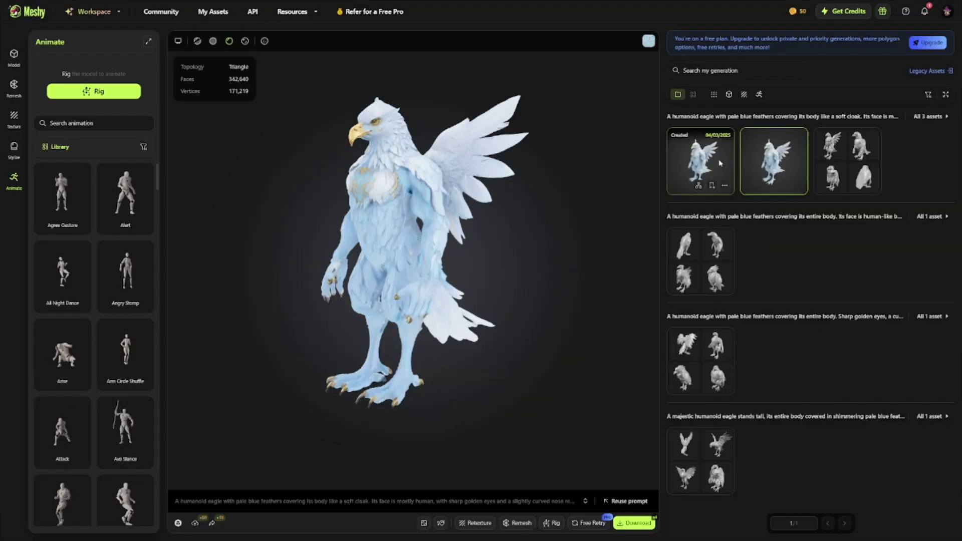
- Load the rigged eagle from My generation and orbit it right and back while it animates
left_click(719, 162)
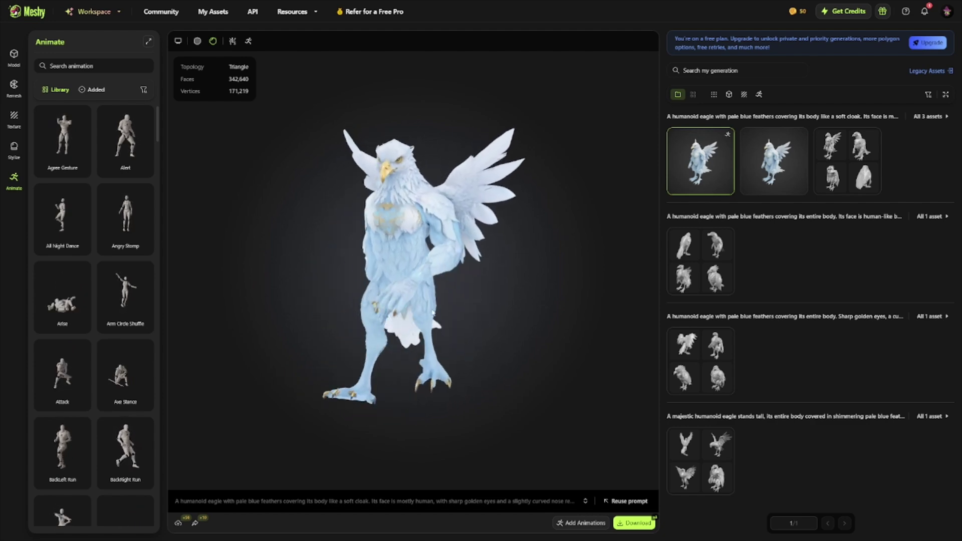
left_click_drag(434, 311, 562, 307)
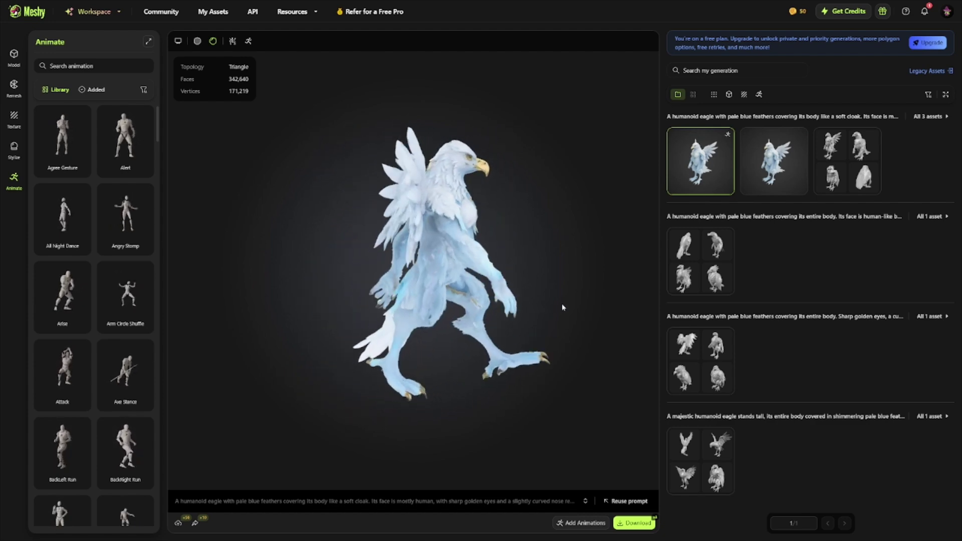
mouse_move(579, 290)
left_mouse_down()
mouse_move(479, 320)
mouse_move(350, 291)
mouse_move(434, 292)
mouse_move(458, 305)
left_mouse_up()
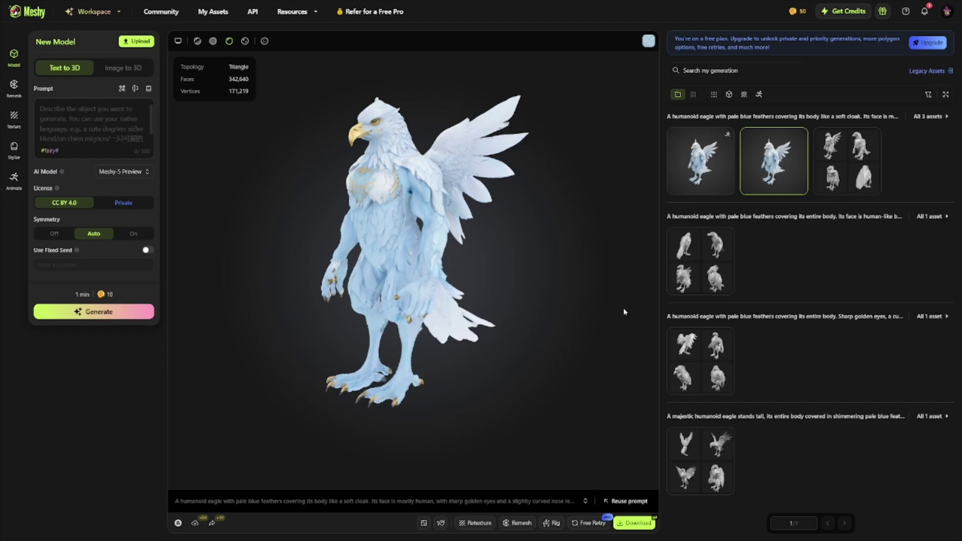
- Generate drafts from the 'Puppy in Denim Shorts' image in Image to 3D and view all four
left_click(118, 70)
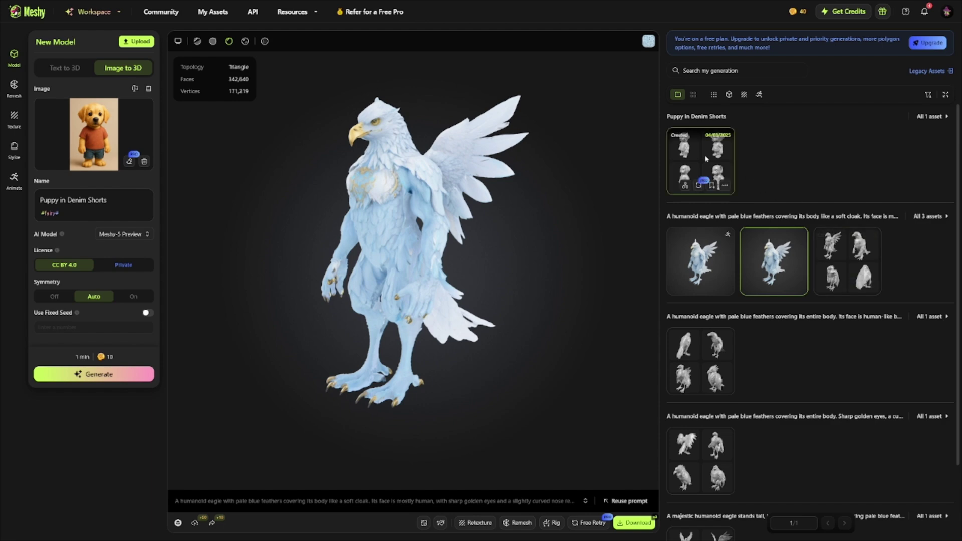
left_click(705, 158)
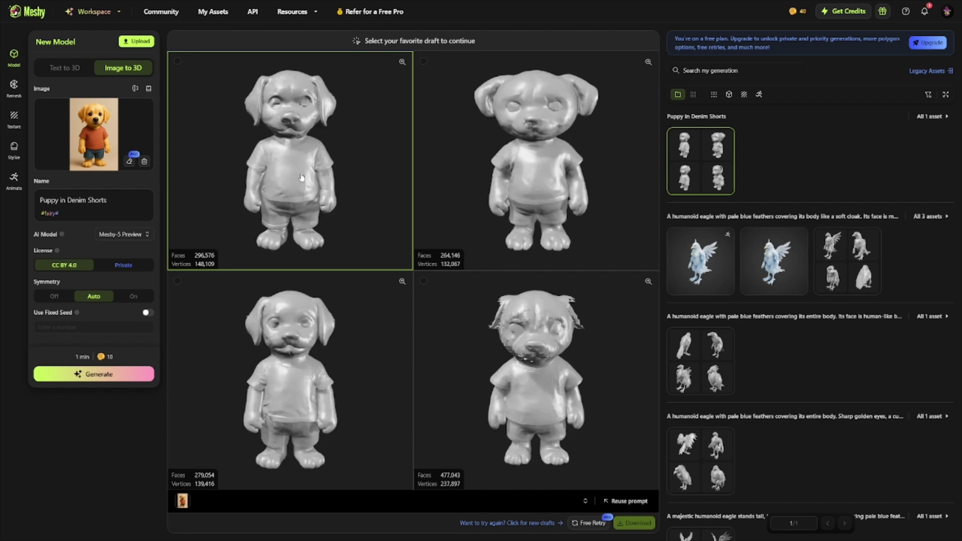
- Texture the top-left puppy draft and orbit the finished puppy to a side profile
left_click(302, 178)
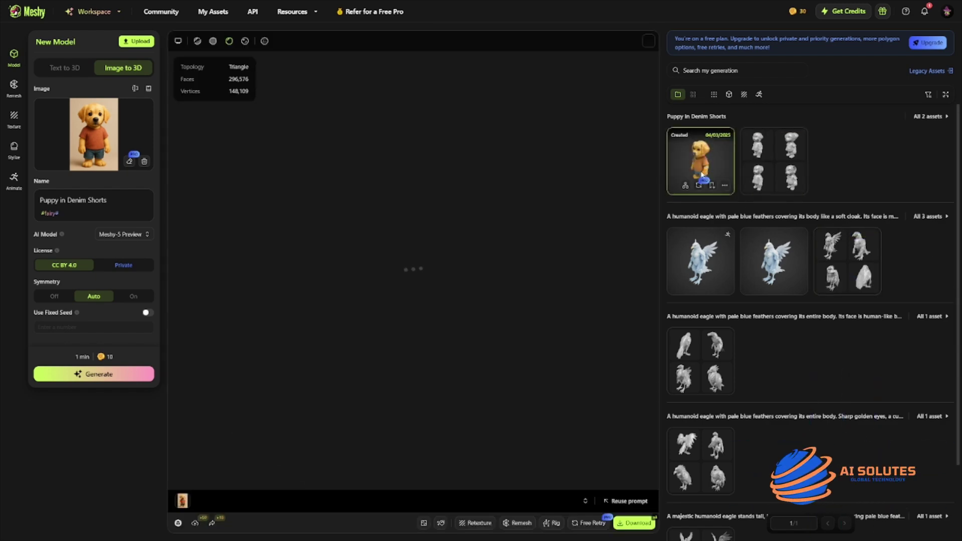
mouse_move(339, 269)
left_mouse_down()
mouse_move(524, 248)
mouse_move(405, 282)
mouse_move(430, 262)
mouse_move(476, 265)
left_mouse_up()
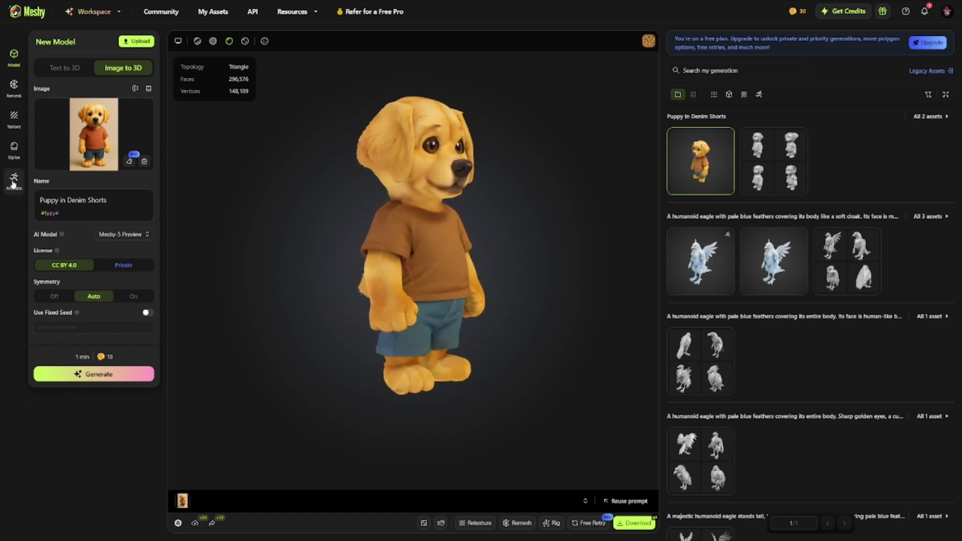